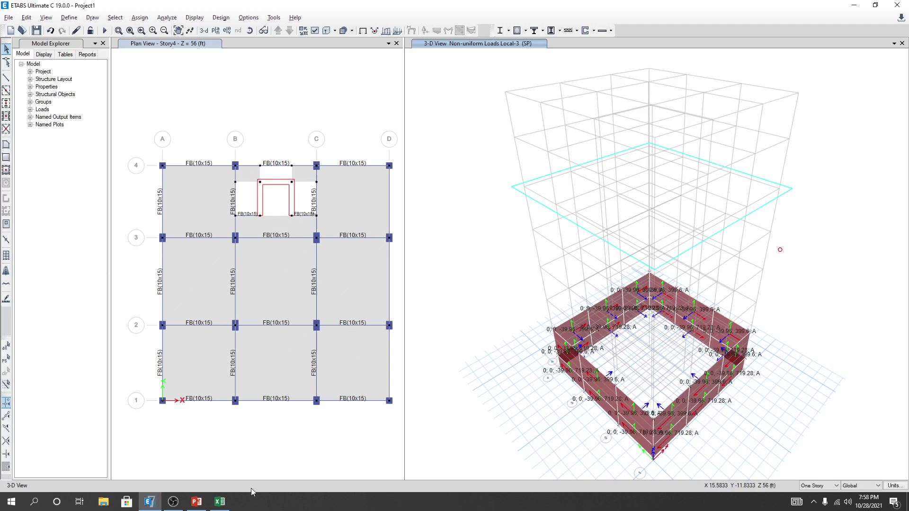
# Review the wall 1 and wall 2 soil pressure slide, then bring up the basement wall load workbook
pyautogui.click(197, 502)
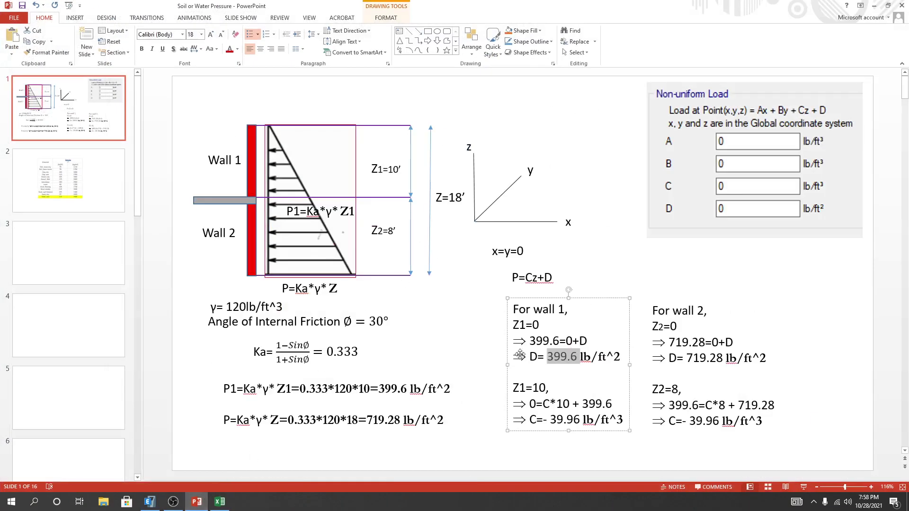
pyautogui.click(481, 439)
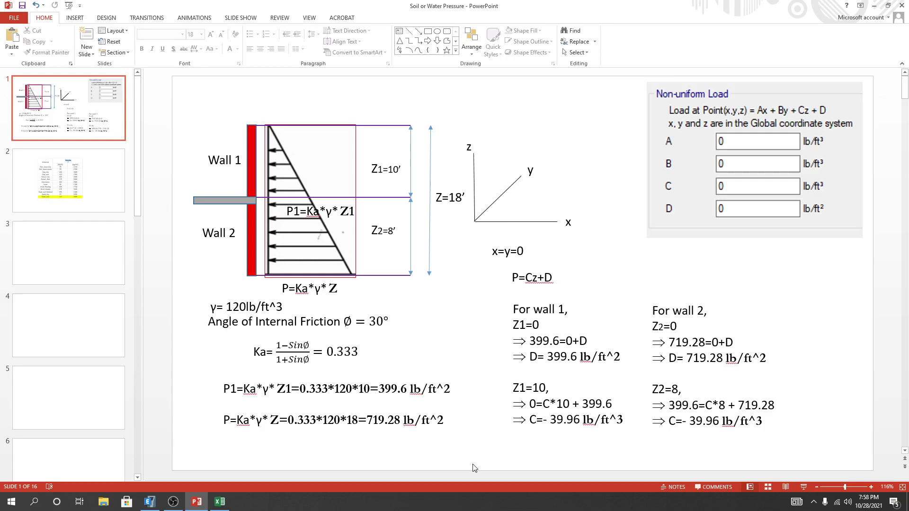
pyautogui.click(219, 502)
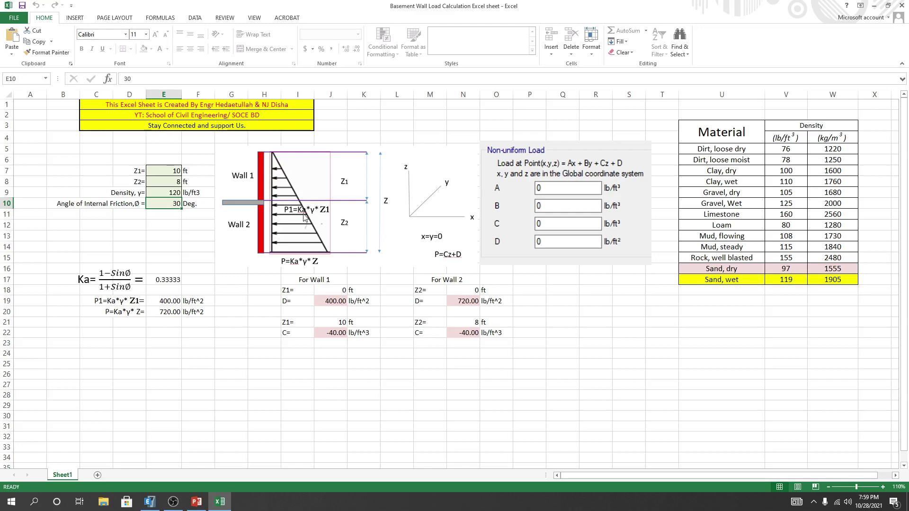
pyautogui.click(179, 172)
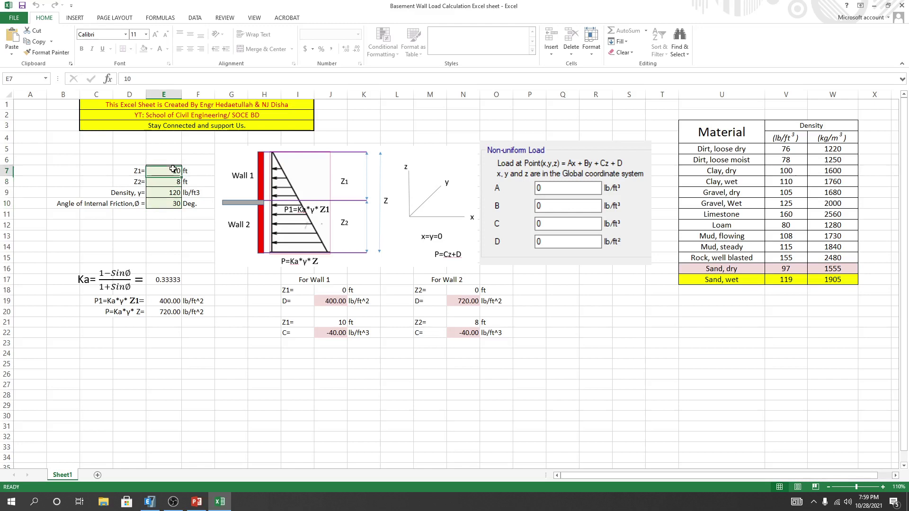
pyautogui.write('10')
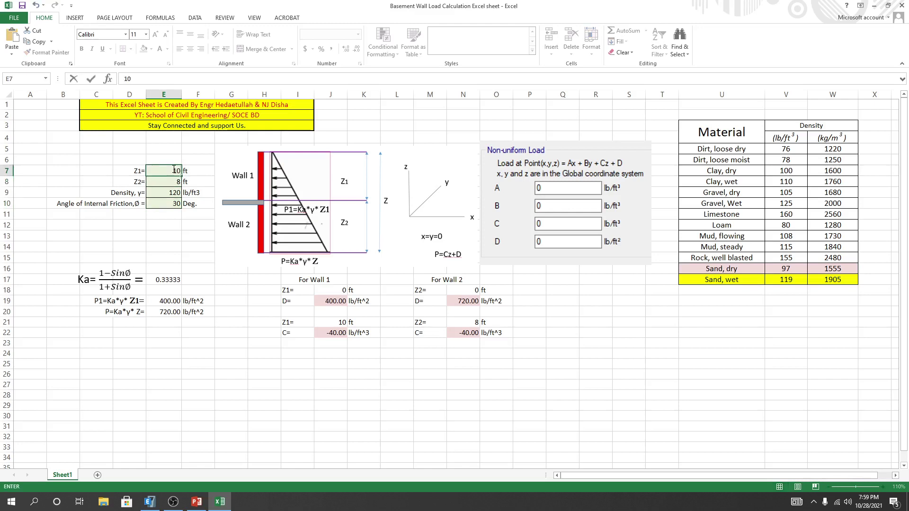
pyautogui.press('Return')
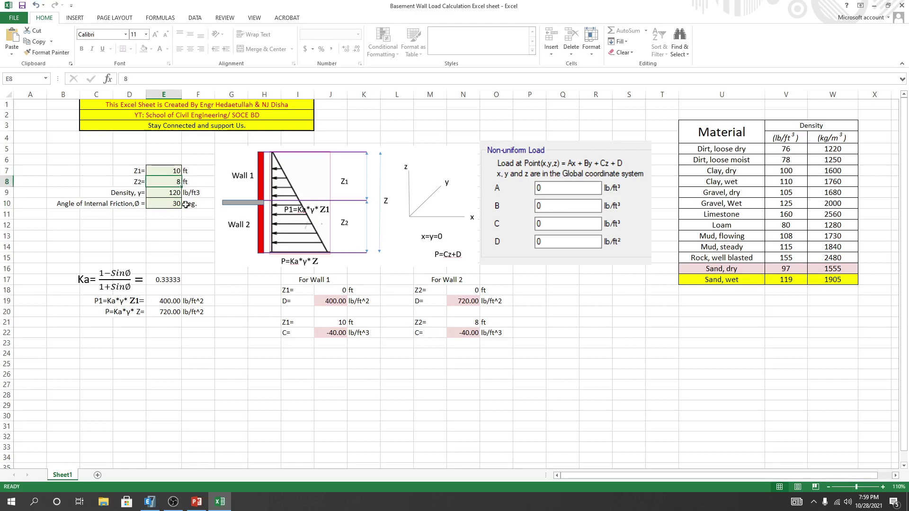
pyautogui.write('8')
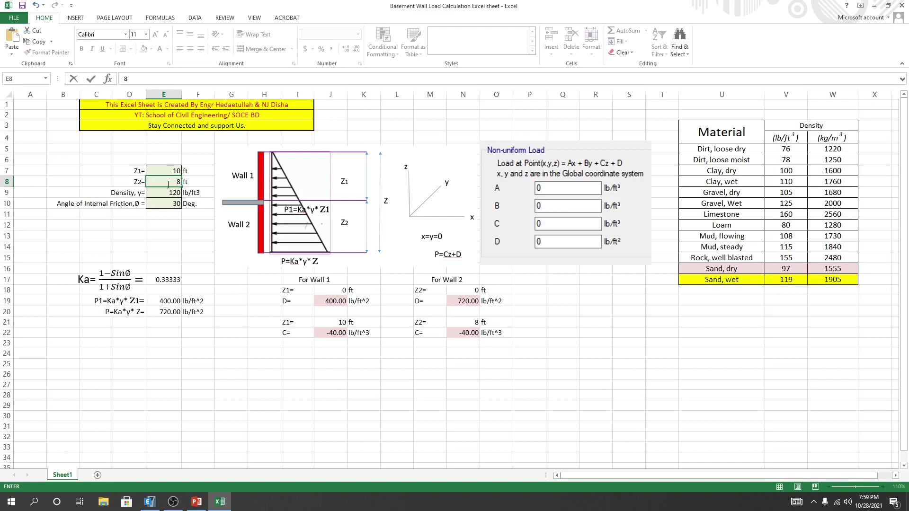
pyautogui.press('Return')
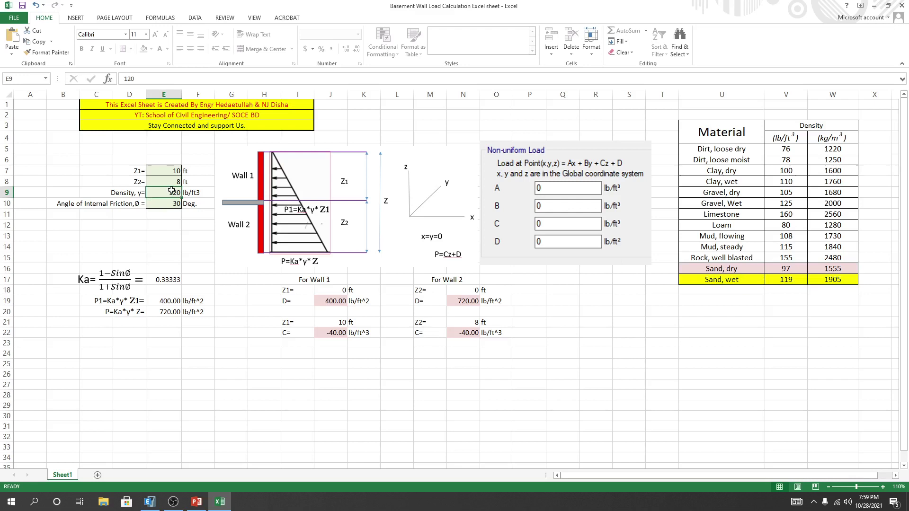
pyautogui.write('120')
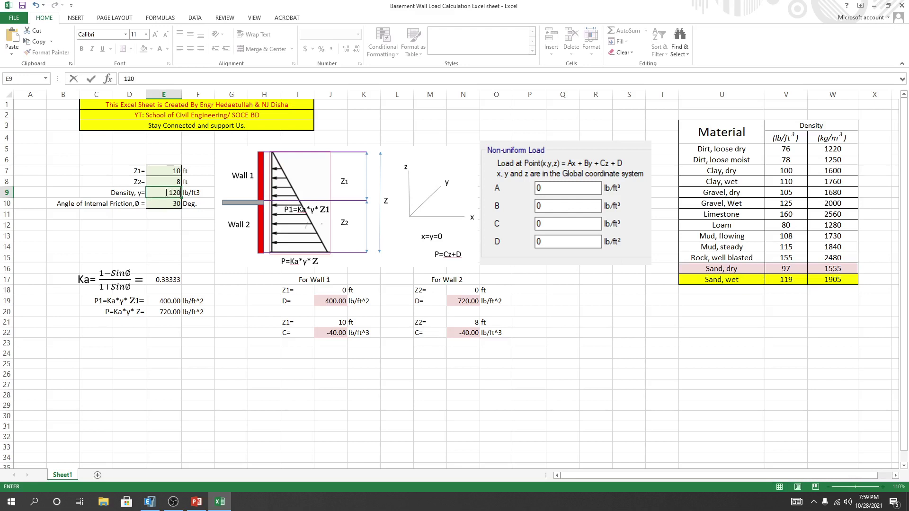
pyautogui.click(170, 204)
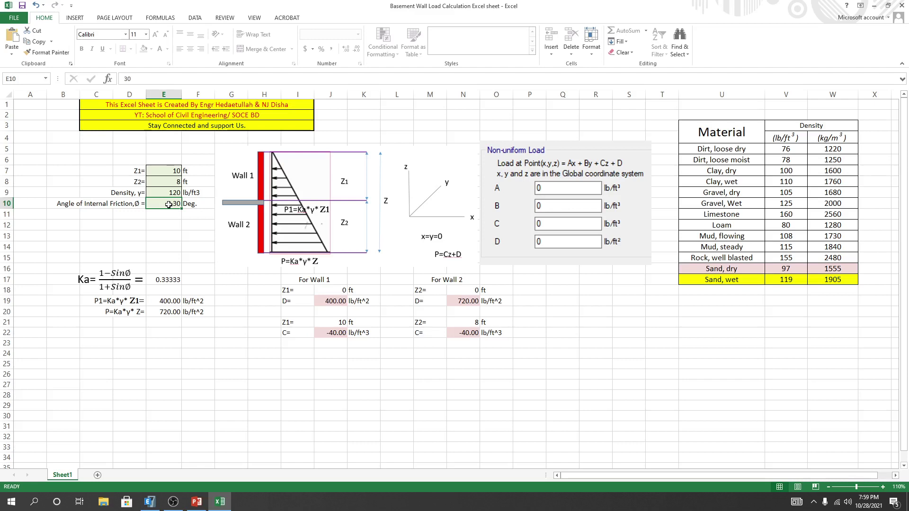
pyautogui.hotkey('ctrl', 'Up')
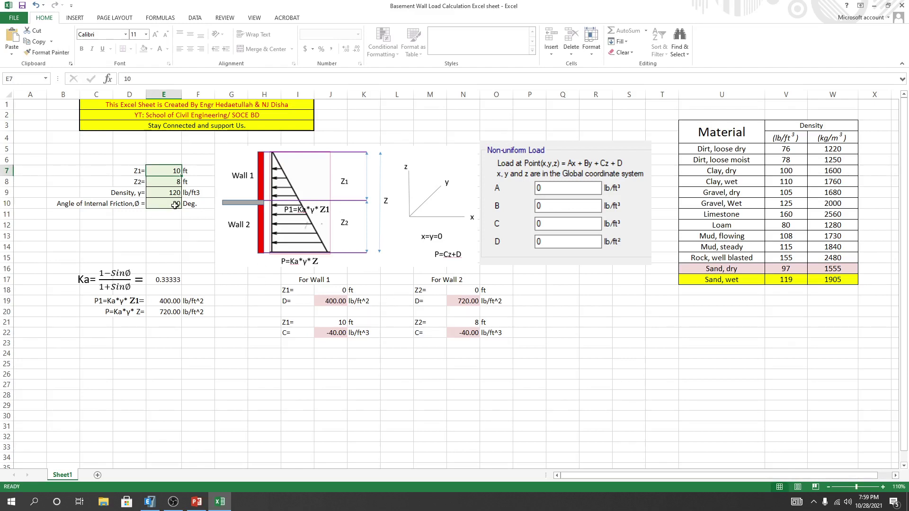
pyautogui.click(175, 205)
pyautogui.write('20')
pyautogui.hotkey('ctrl', 'Up')
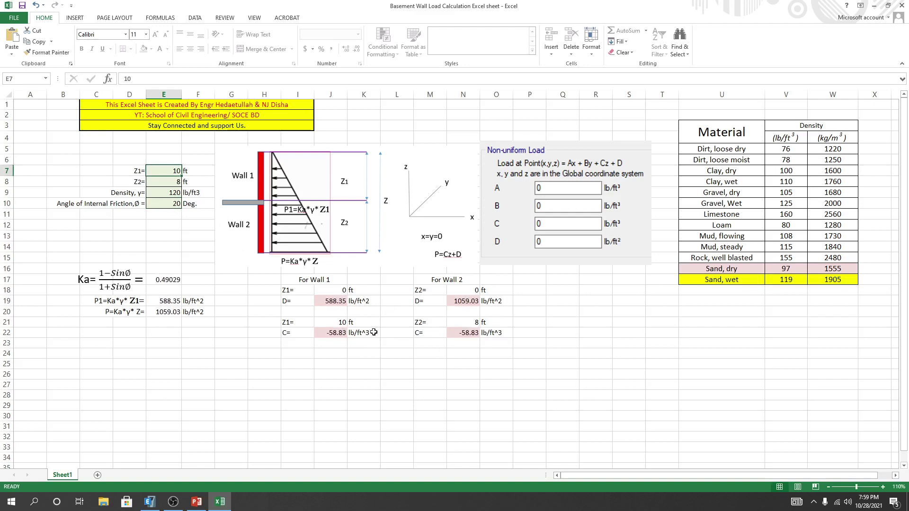
pyautogui.click(169, 204)
pyautogui.write('30')
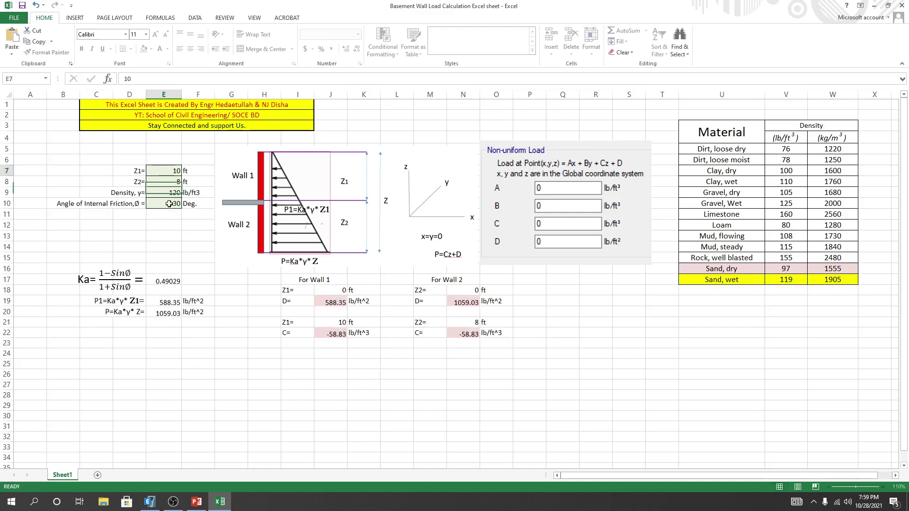
pyautogui.hotkey('ctrl', 'Up')
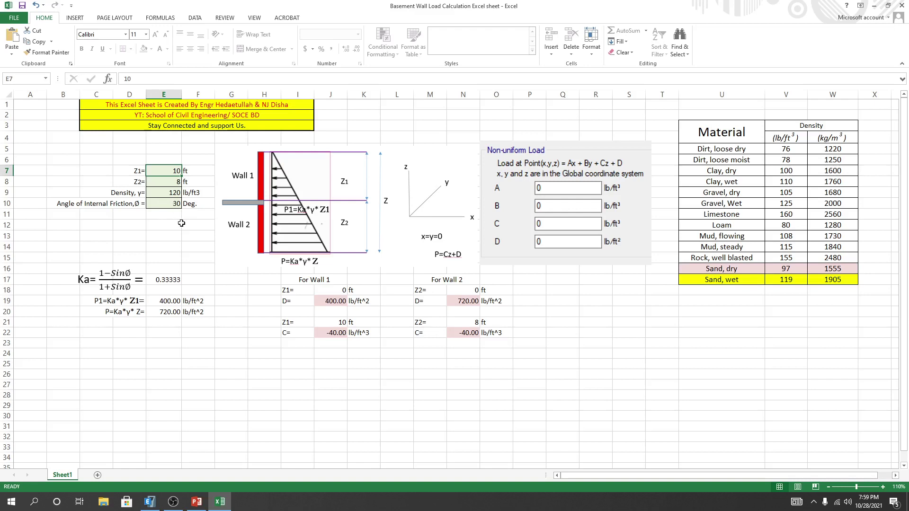
# Overlay the shrunken slide on the worksheet and highlight the 30° friction angle and wall 1 D value 399.6
pyautogui.click(197, 501)
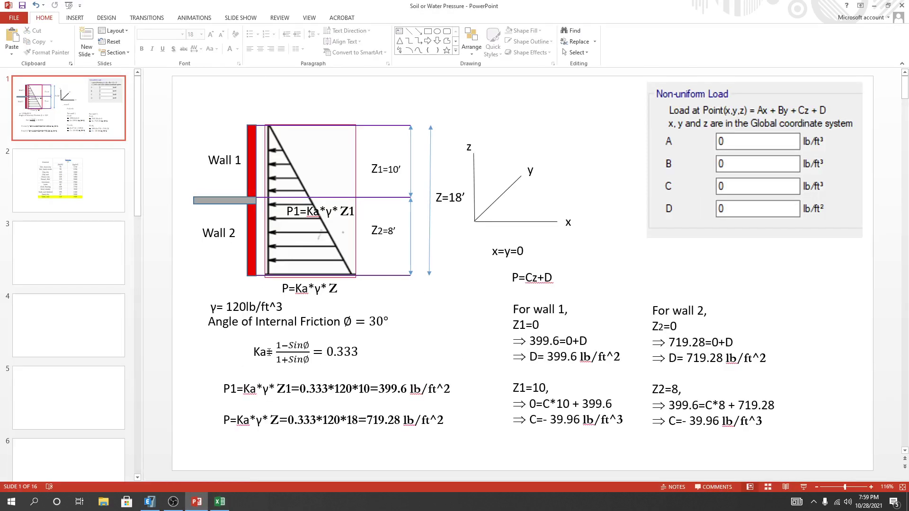
pyautogui.click(378, 321)
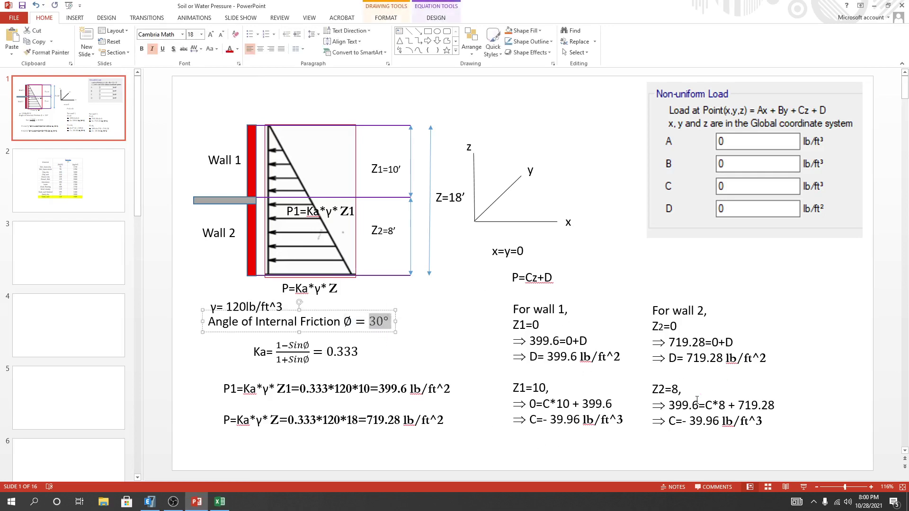
pyautogui.moveTo(509, 9)
pyautogui.mouseDown()
pyautogui.moveTo(318, 191)
pyautogui.moveTo(373, 371)
pyautogui.mouseUp()
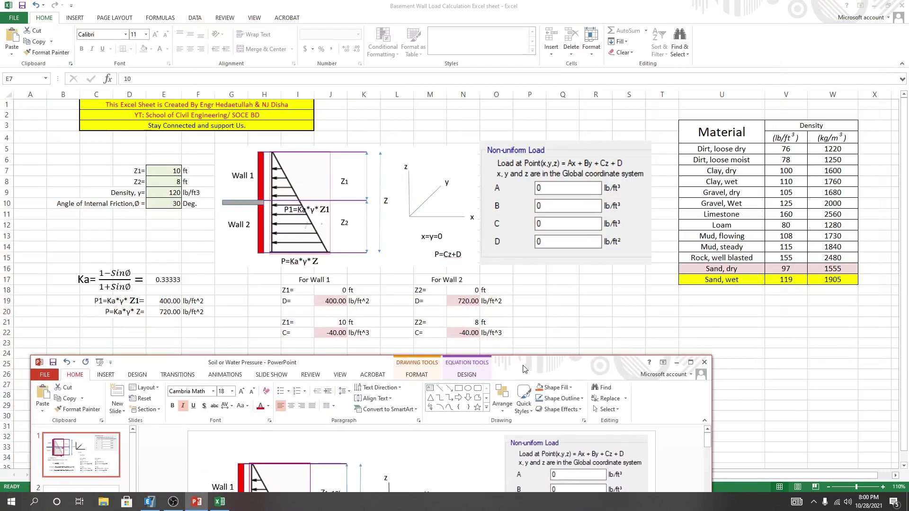
pyautogui.moveTo(524, 369); pyautogui.dragTo(536, 98)
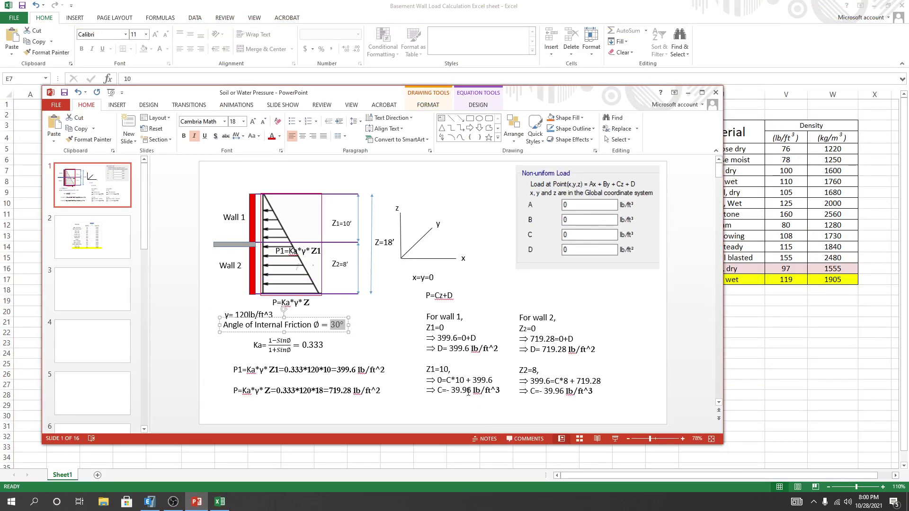
pyautogui.moveTo(352, 98)
pyautogui.mouseDown()
pyautogui.moveTo(435, 425)
pyautogui.moveTo(393, 161)
pyautogui.mouseUp()
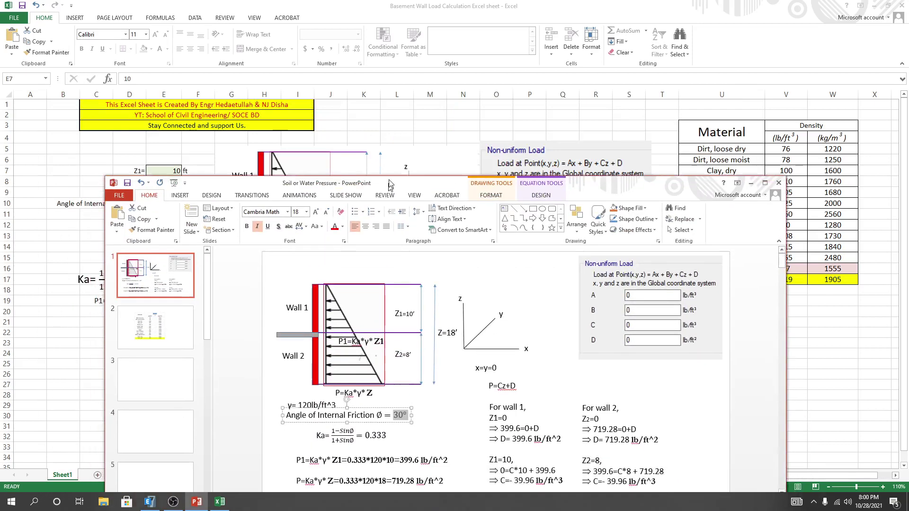
pyautogui.click(531, 415)
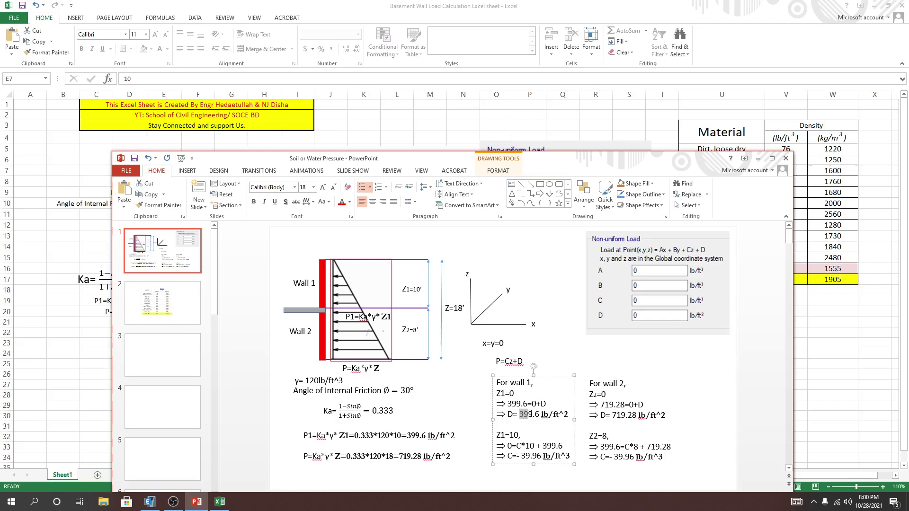
# Compare the wall 2 D value 719.28 against the worksheet results, then close the presentation
pyautogui.moveTo(452, 158); pyautogui.dragTo(467, 360)
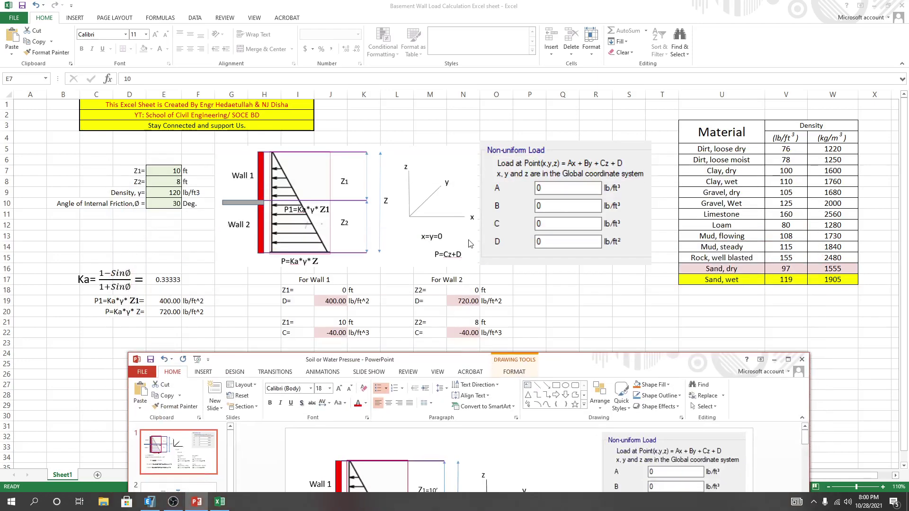
pyautogui.moveTo(446, 360); pyautogui.dragTo(412, 175)
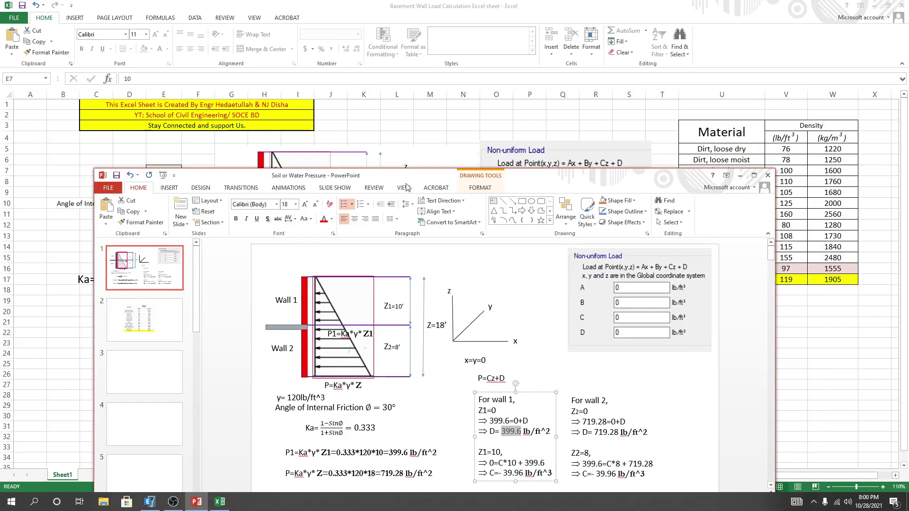
pyautogui.moveTo(595, 432); pyautogui.dragTo(606, 432)
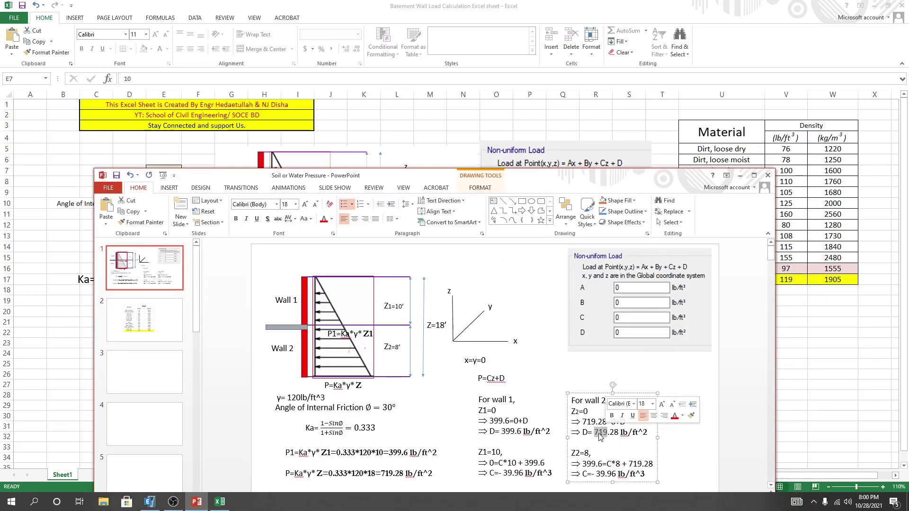
pyautogui.click(599, 432)
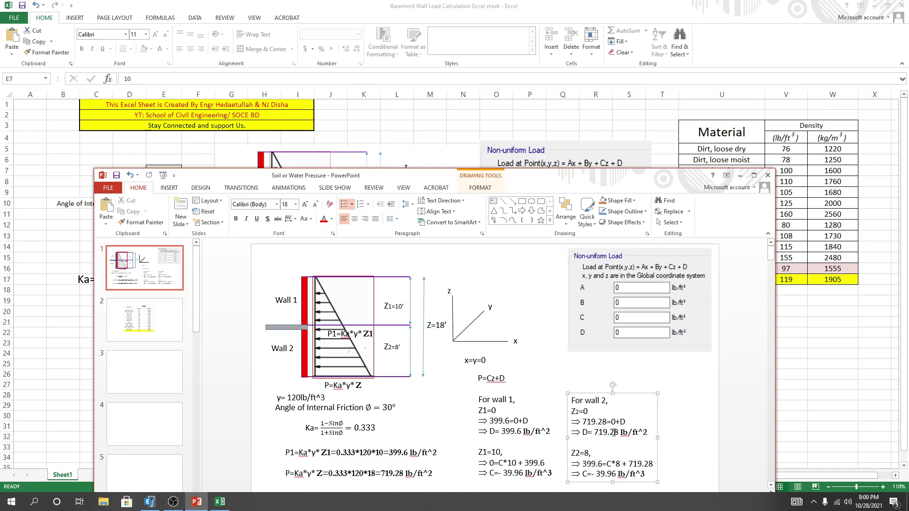
pyautogui.moveTo(510, 182); pyautogui.dragTo(494, 399)
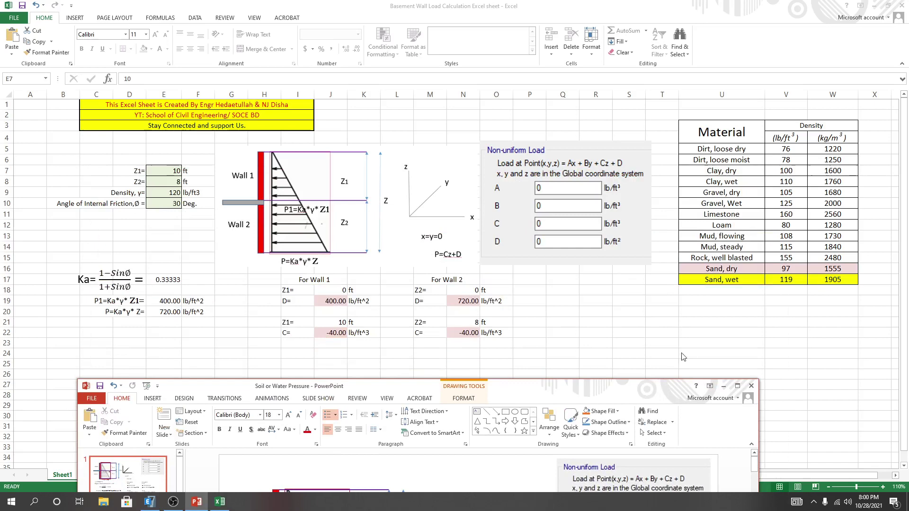
pyautogui.moveTo(650, 391); pyautogui.dragTo(684, 311)
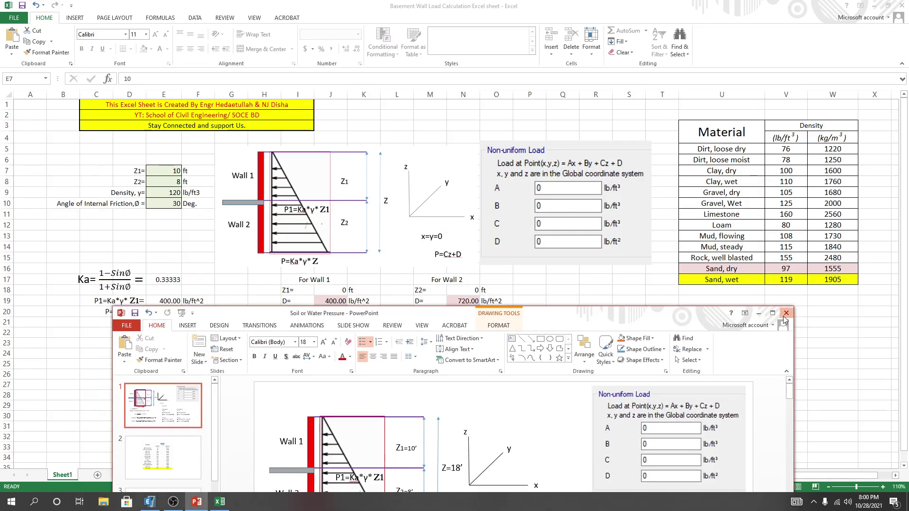
pyautogui.click(786, 313)
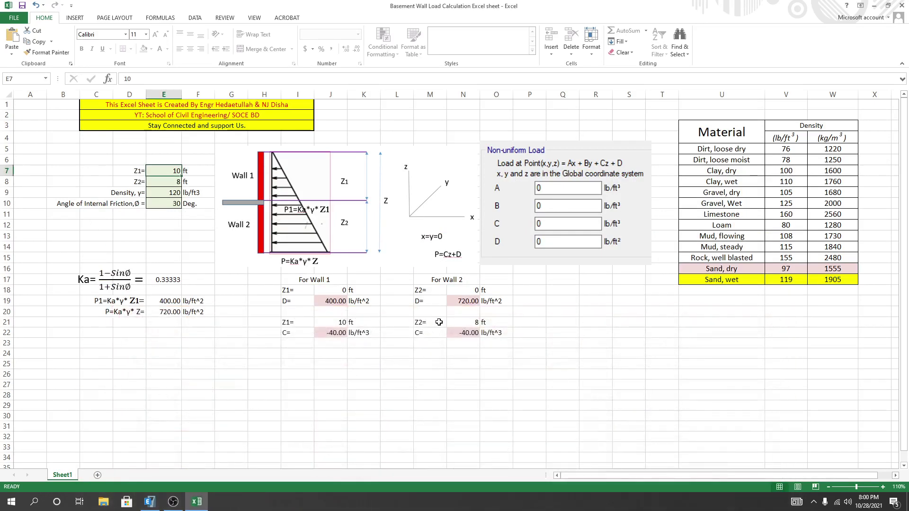
pyautogui.click(150, 501)
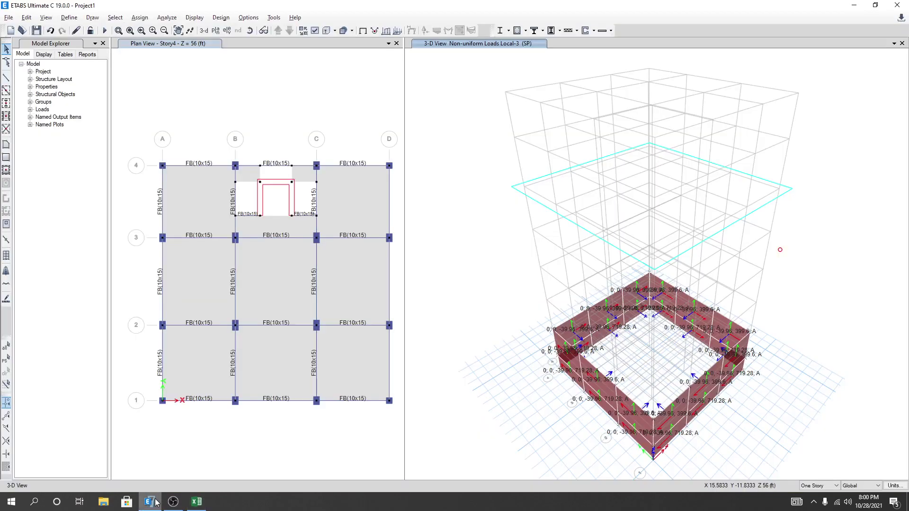
pyautogui.scroll(1, 476, 299)
pyautogui.scroll(-1, 503, 364)
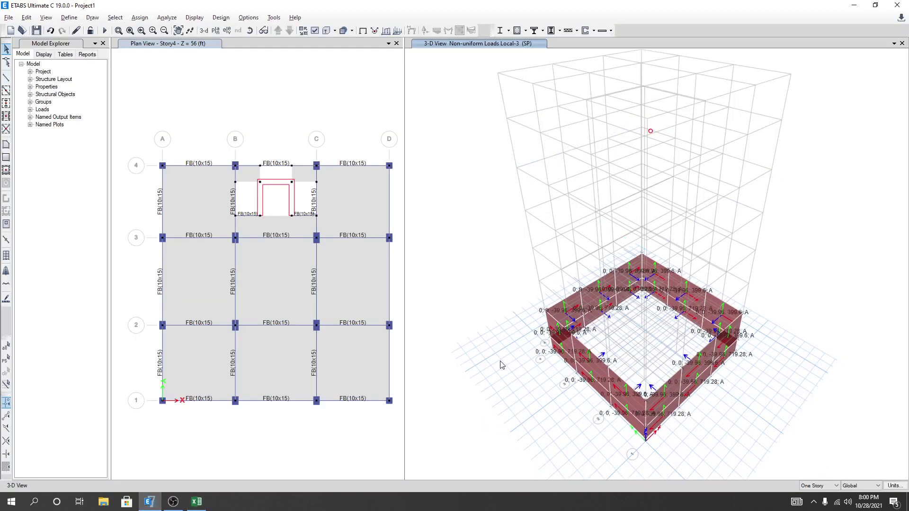